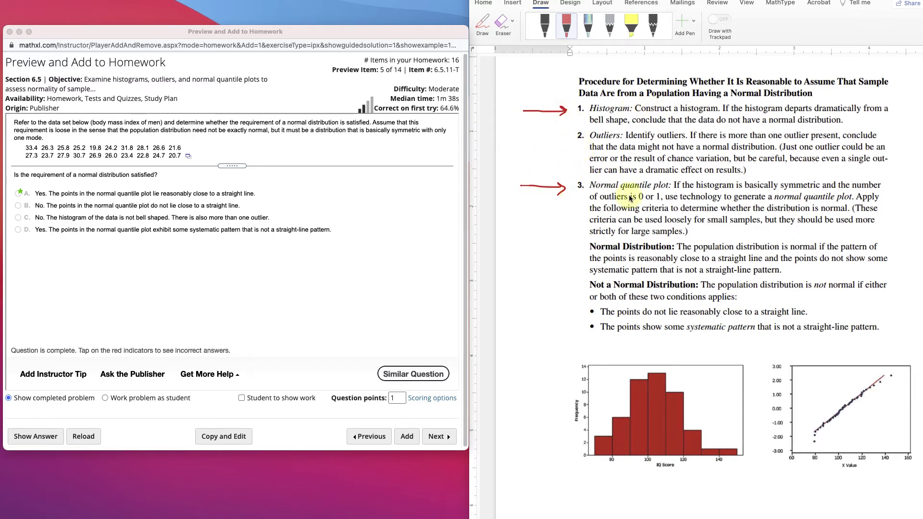
- Bring up the Open in StatCrunch / Copy menu for the men's BMI data list in MathXL
click(190, 158)
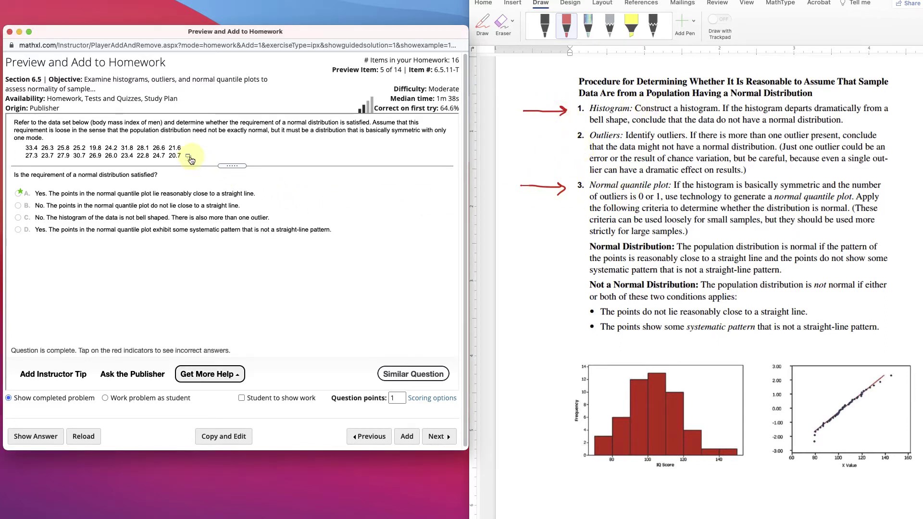
click(189, 159)
- Load the 20 BMI values into StatCrunch and make a frequency histogram of var1
click(202, 172)
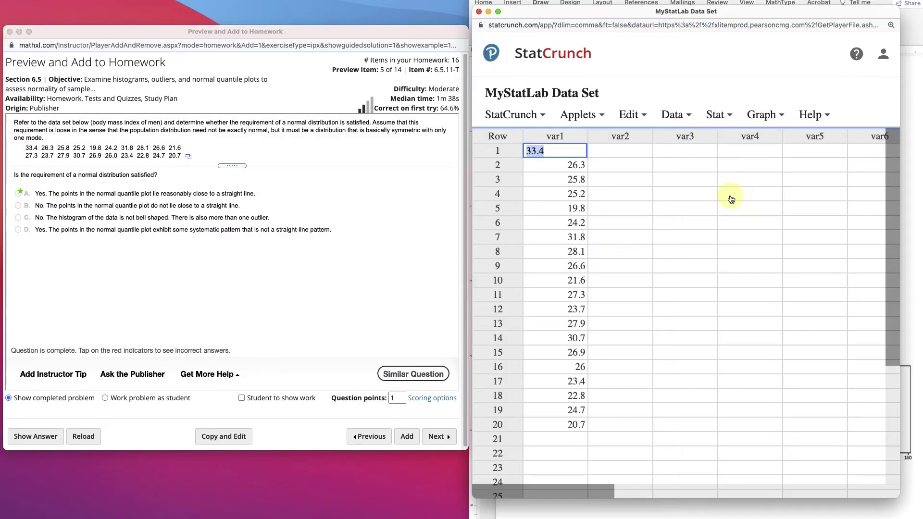
click(731, 124)
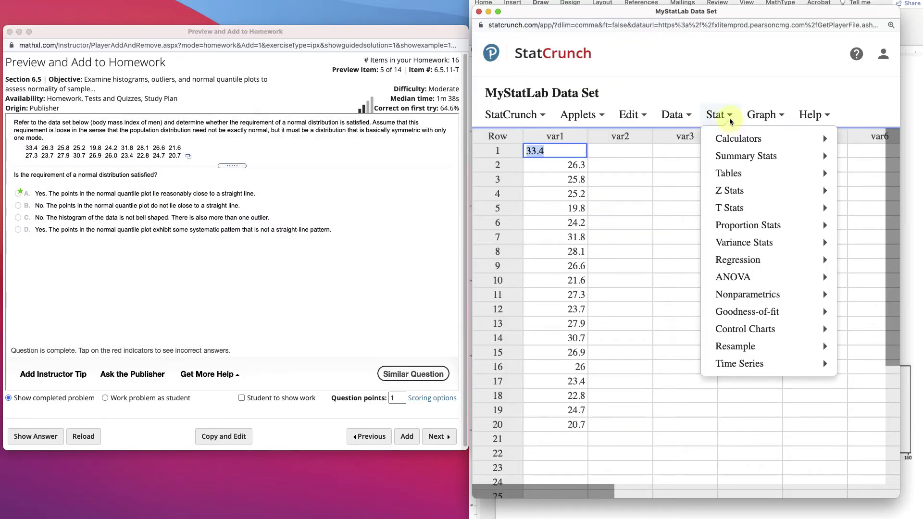
click(762, 115)
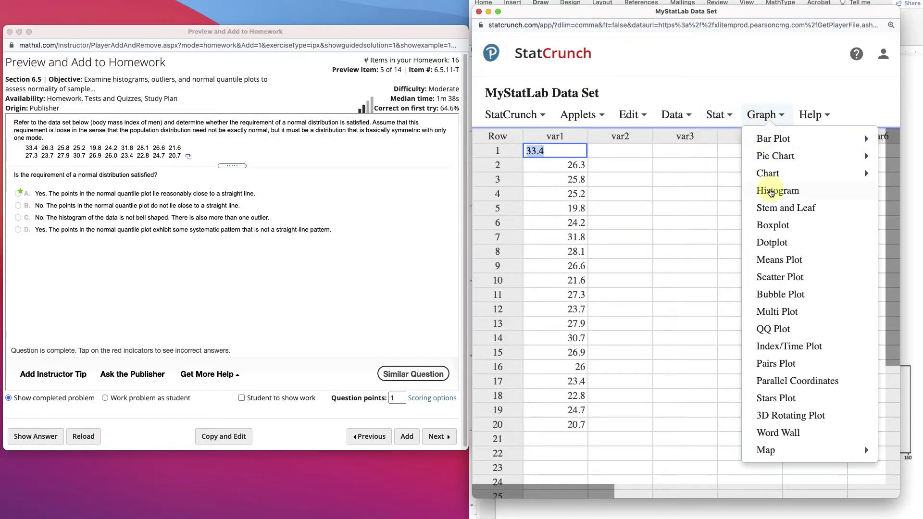
click(771, 191)
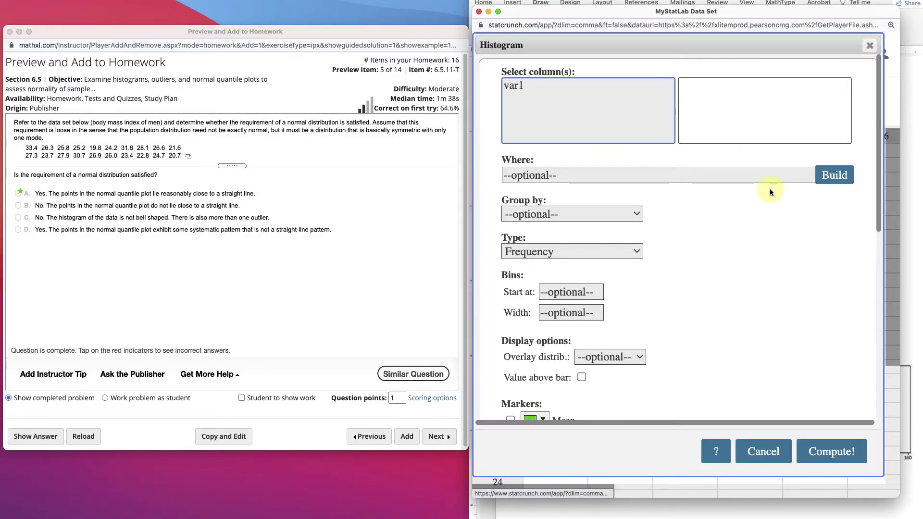
click(519, 86)
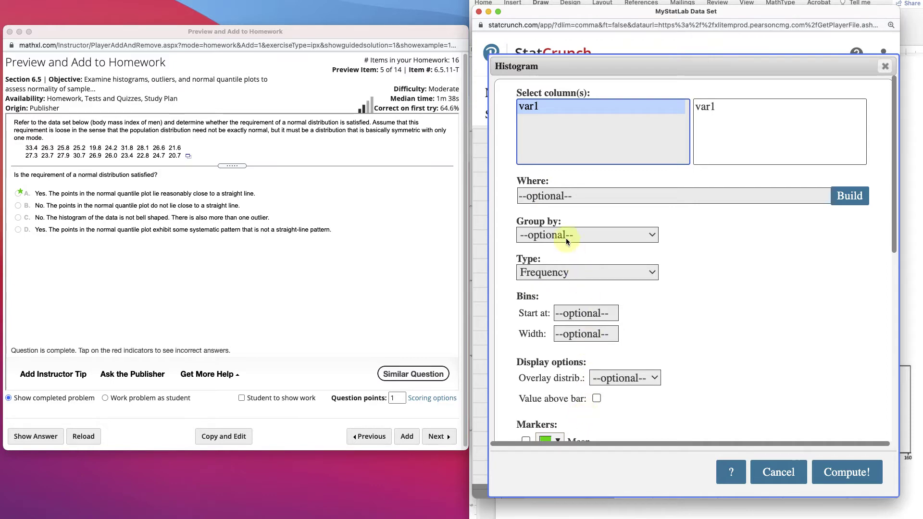
scroll(578, 281, down, 10)
click(854, 475)
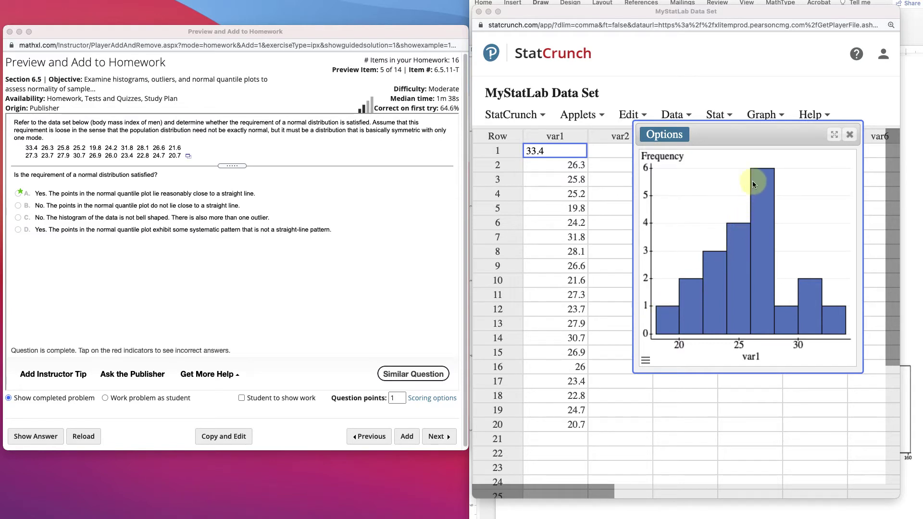
- Move the var1 histogram window down and to the right
click(735, 136)
drag(748, 134, 733, 215)
click(724, 115)
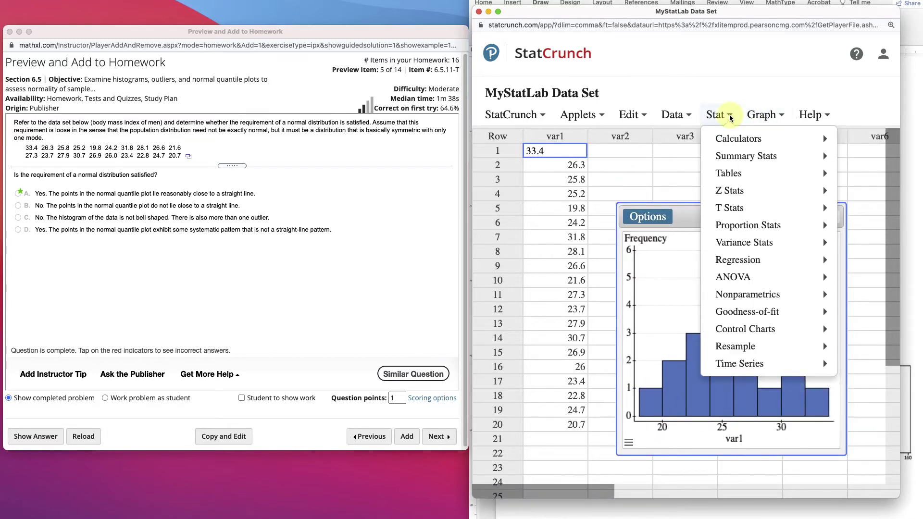
- Make a QQ plot of var1 with normal quantiles on the y-axis and move it up-left
click(675, 115)
mouse_move(708, 127)
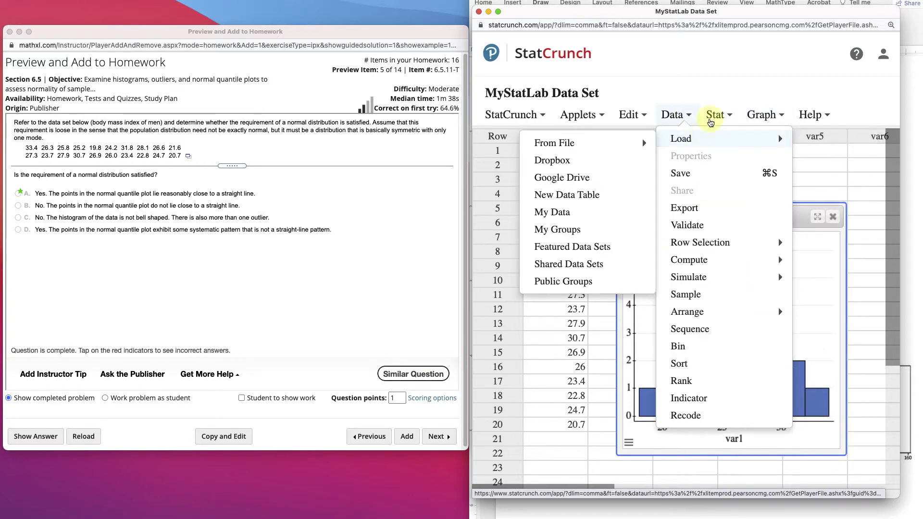
mouse_move(763, 115)
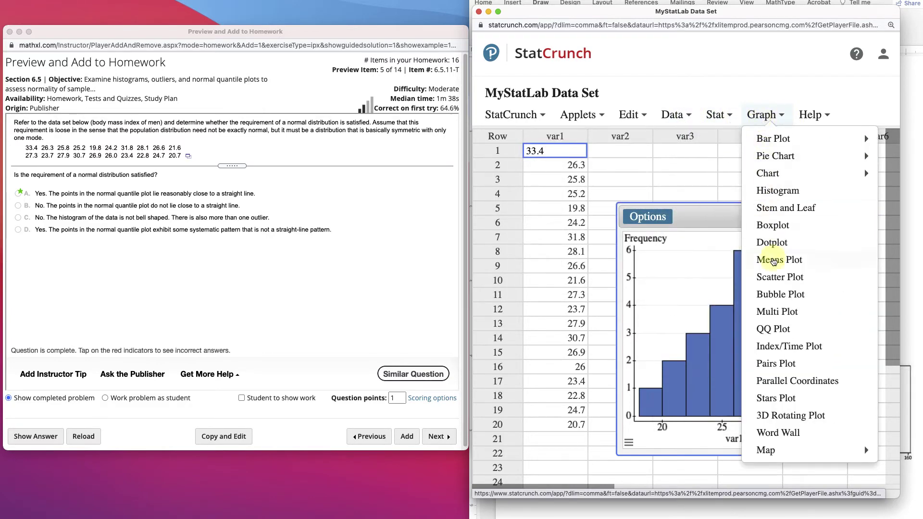
click(773, 329)
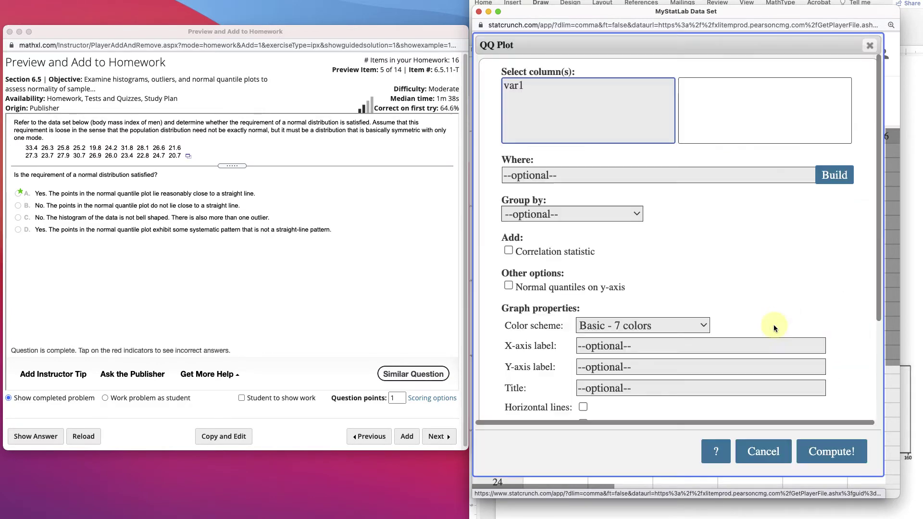
click(541, 82)
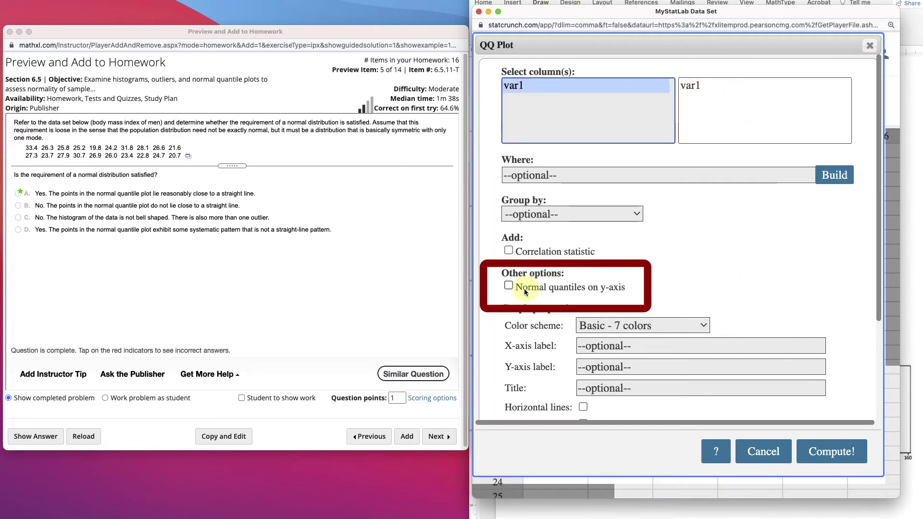
click(508, 287)
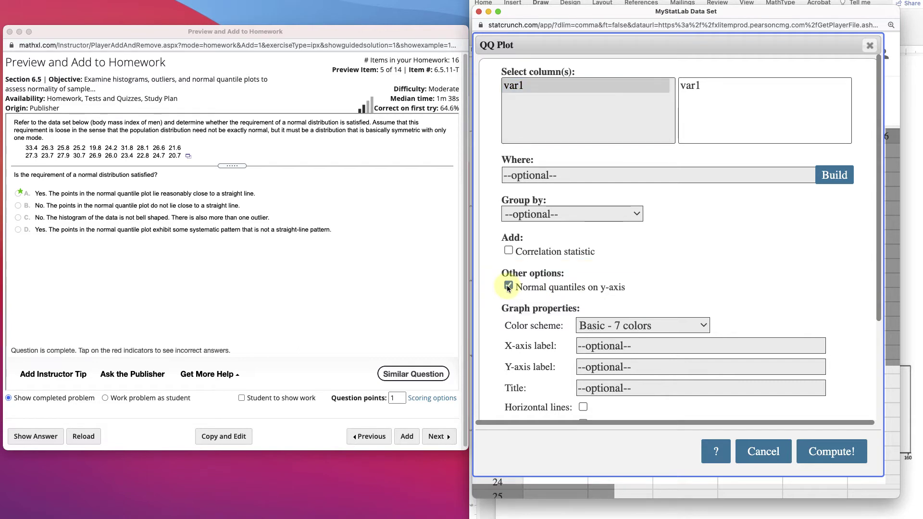
click(831, 451)
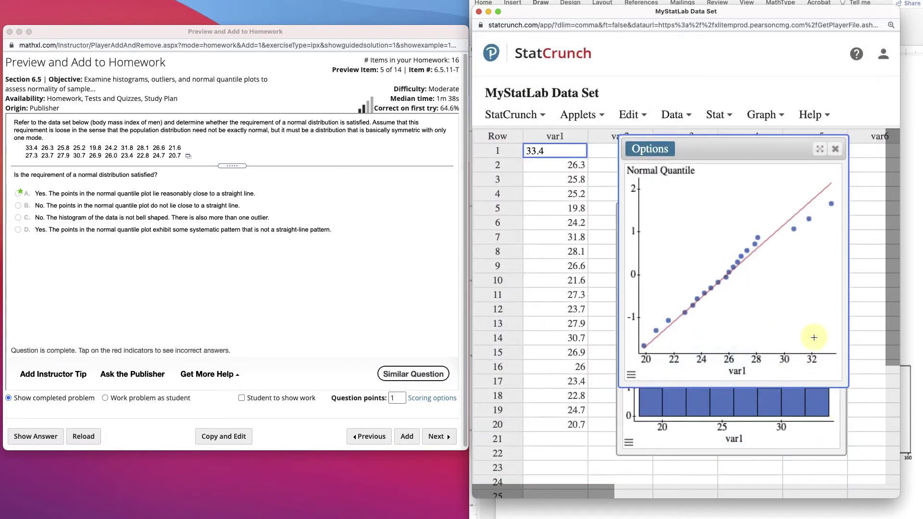
drag(749, 149, 634, 88)
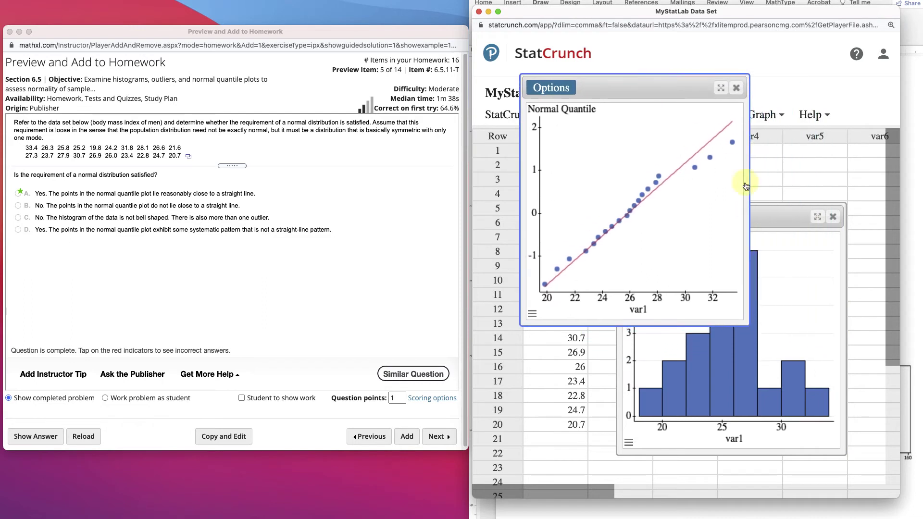
- Place the histogram beside the quantile plot and open the Car Details 2019 Models data
drag(768, 214, 821, 219)
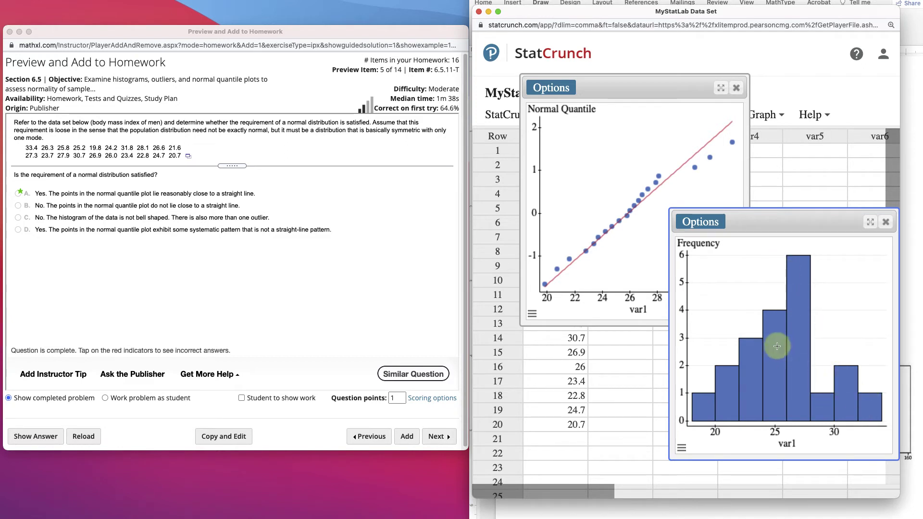
click(52, 193)
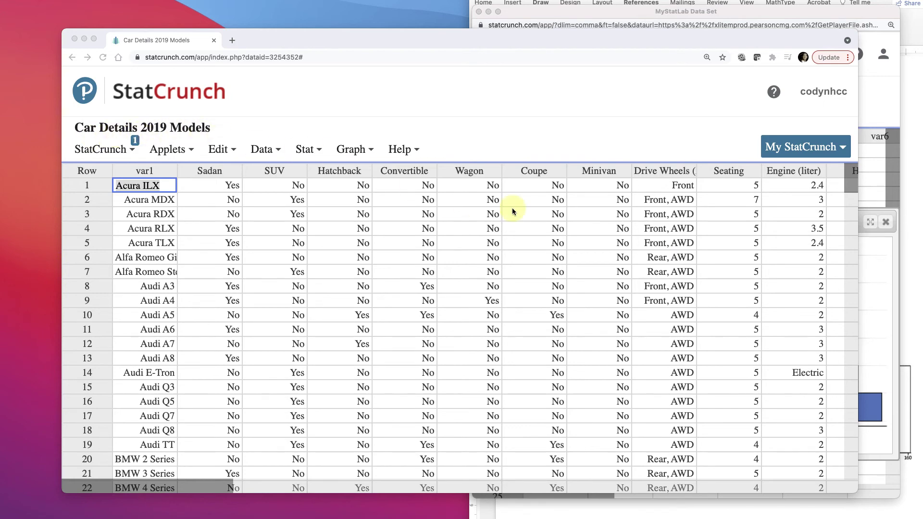
- Scroll the car data table right until the Lowest MSRP column is visible
drag(195, 483, 417, 483)
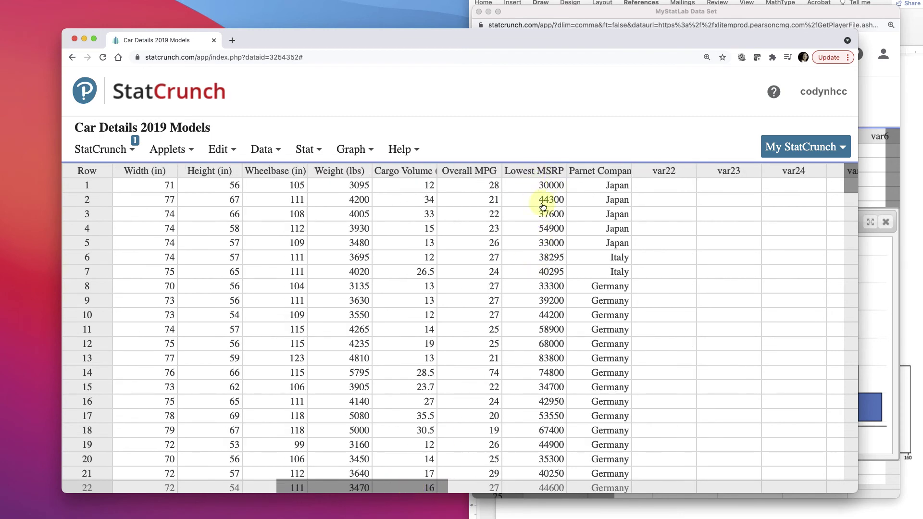
click(352, 149)
click(354, 149)
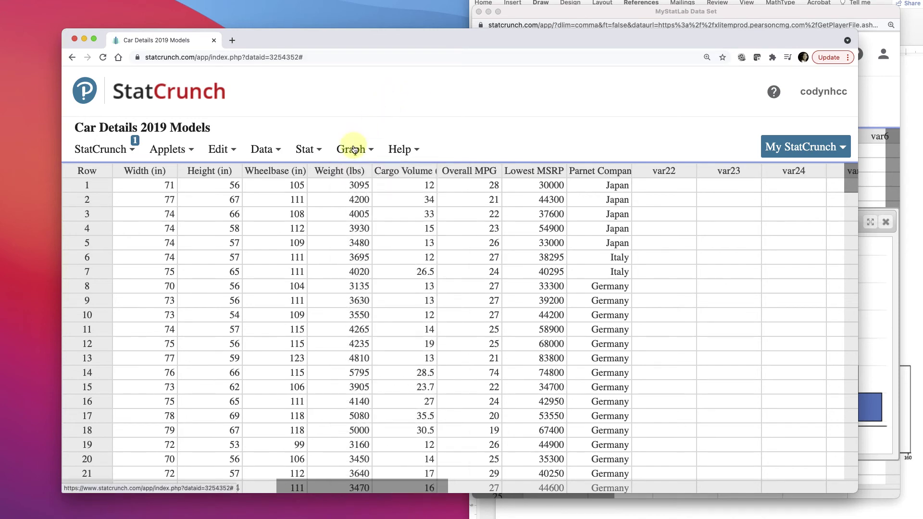
- Make a frequency histogram of Lowest MSRP and move it to the left side of the table
click(353, 150)
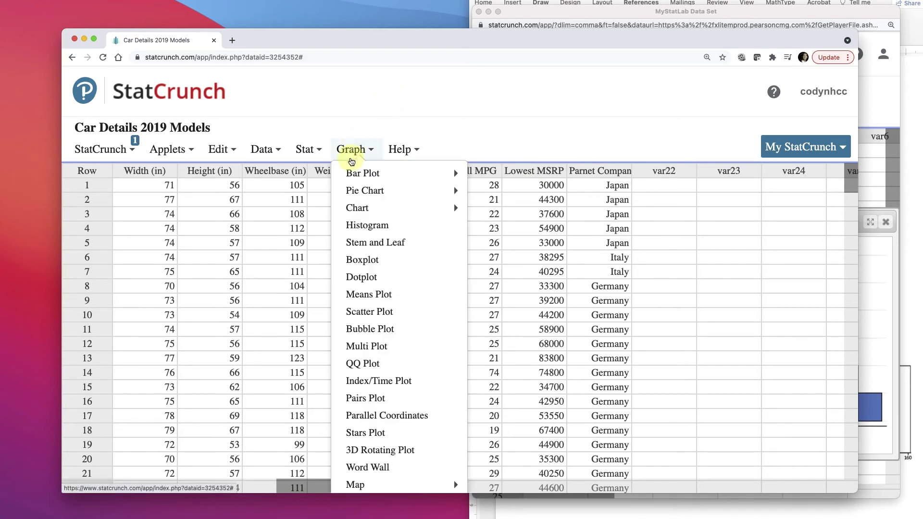
mouse_move(353, 191)
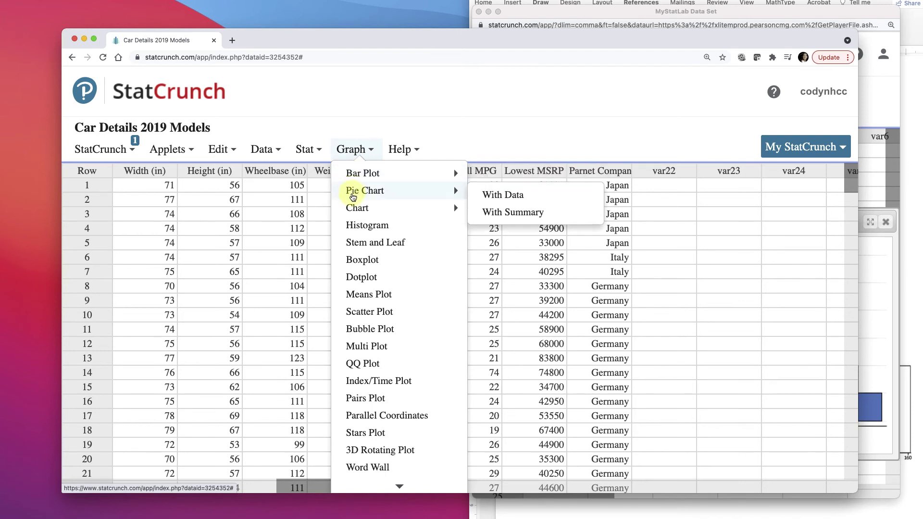
click(356, 225)
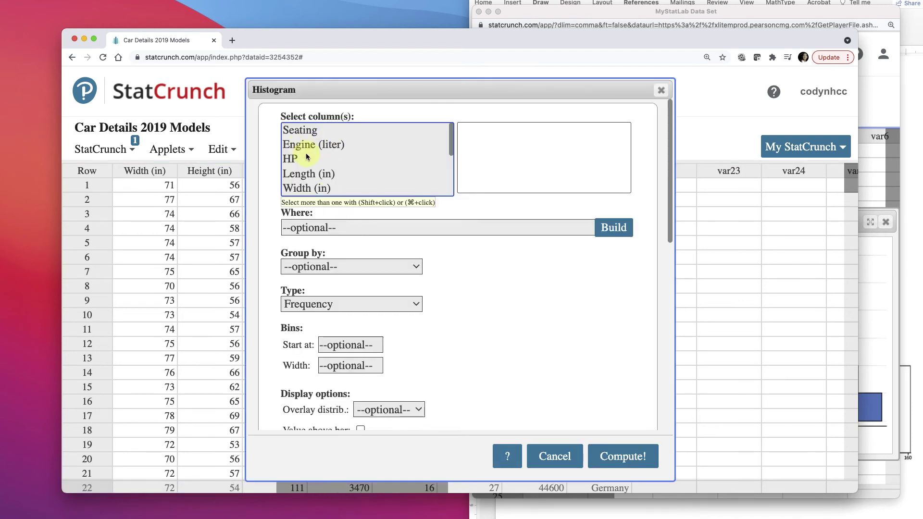
scroll(372, 154, down, 5)
click(338, 189)
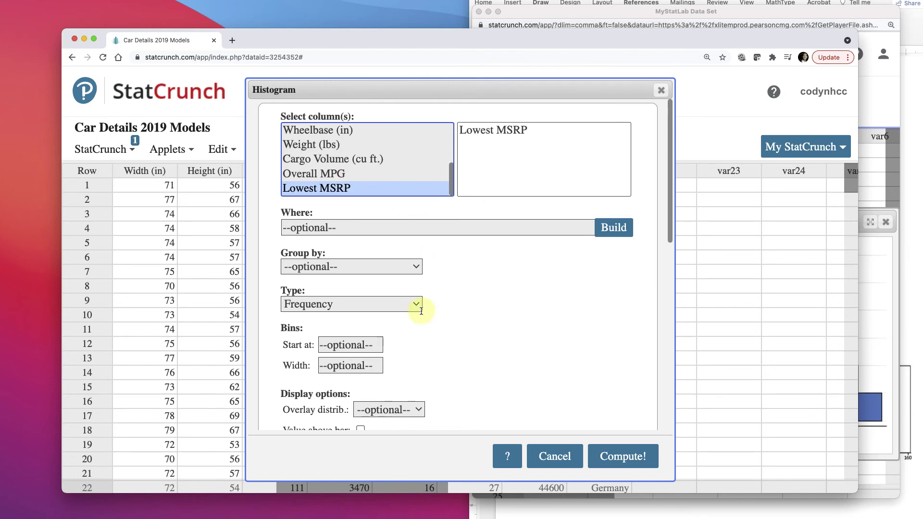
click(618, 455)
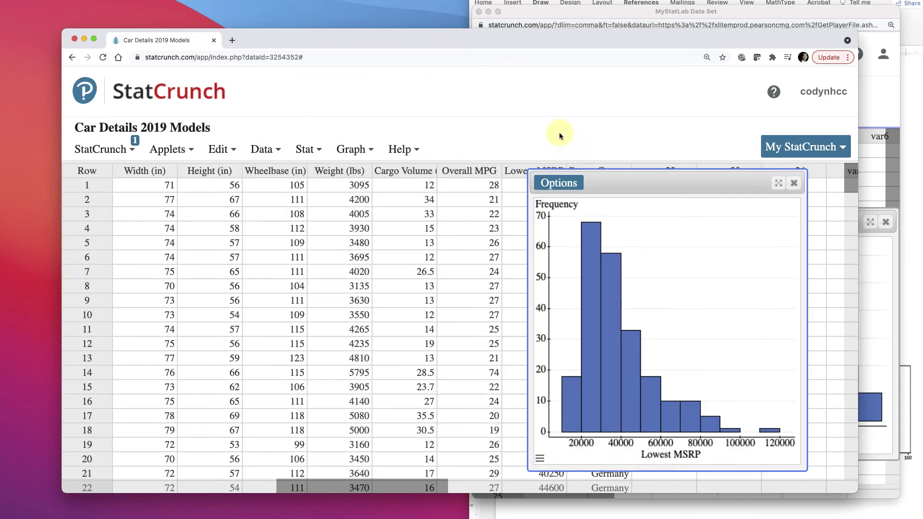
drag(645, 180, 280, 213)
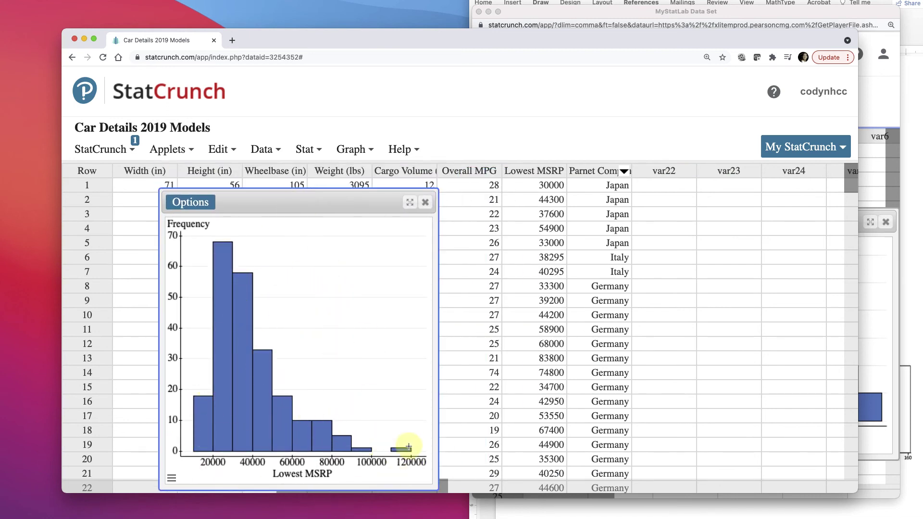
- Make a QQ plot of Lowest MSRP with normal quantiles on the y-axis
click(363, 151)
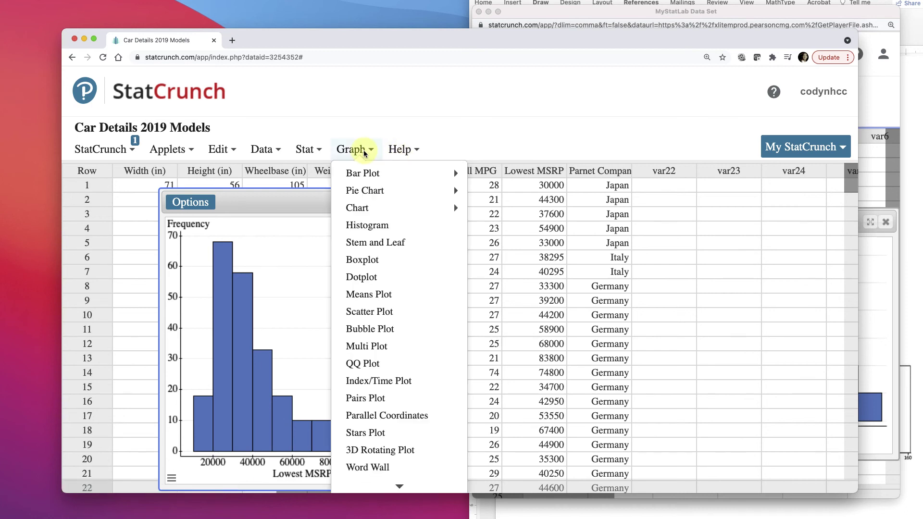
click(368, 365)
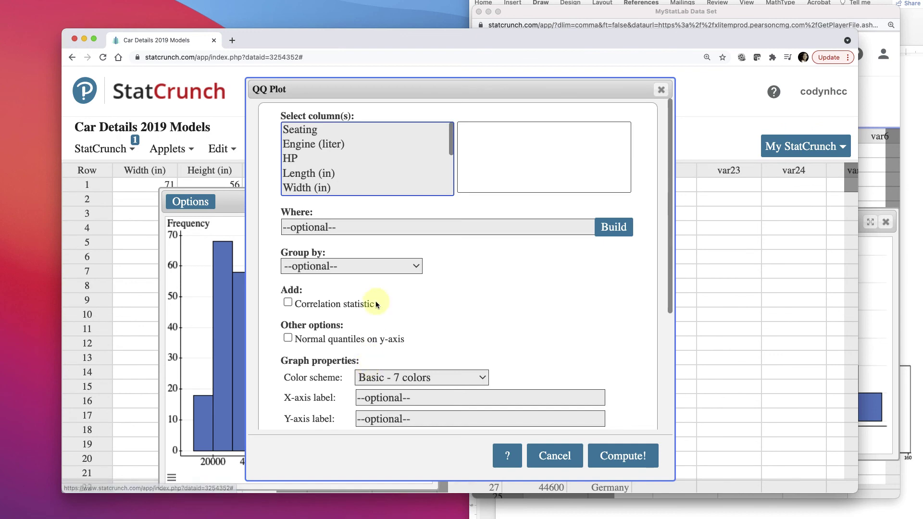
scroll(328, 143, down, 5)
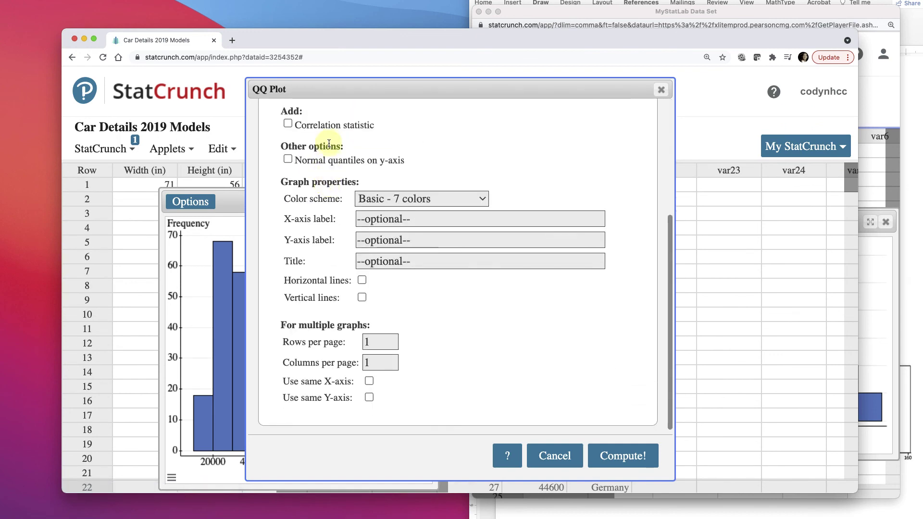
scroll(344, 208, up, 5)
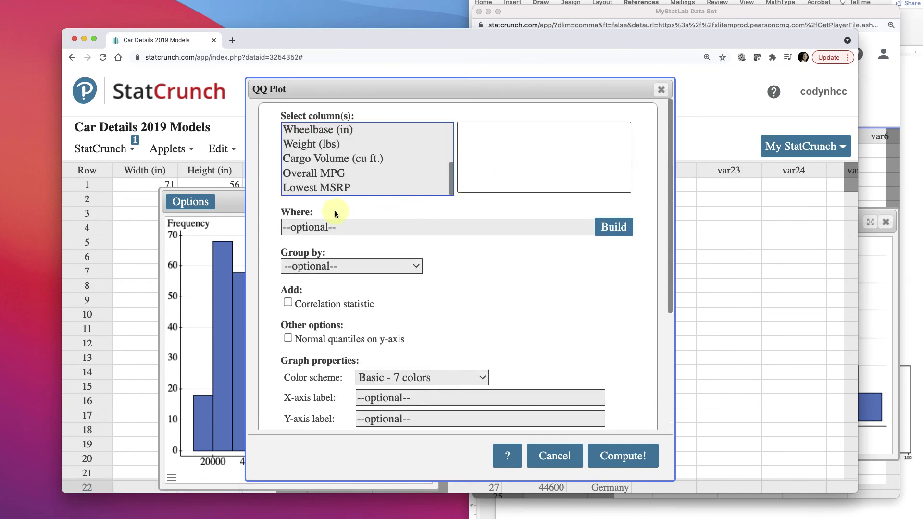
click(304, 188)
click(288, 338)
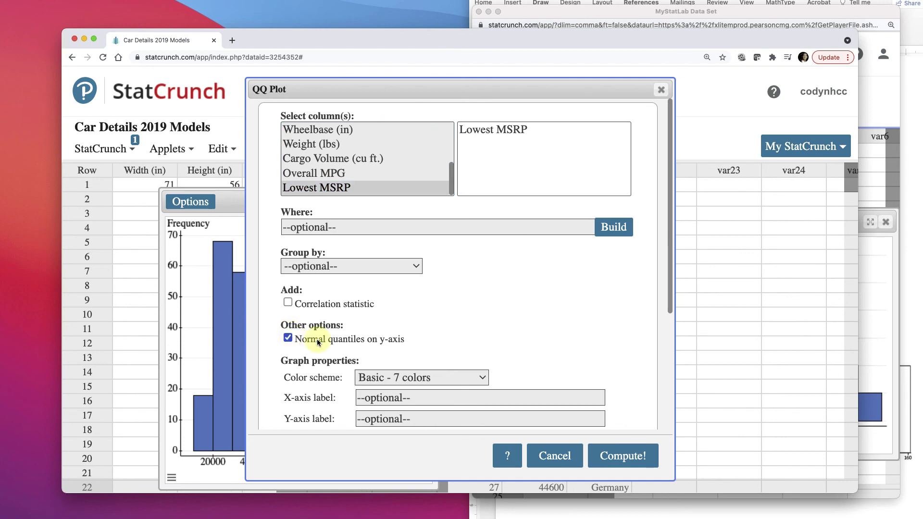
click(627, 454)
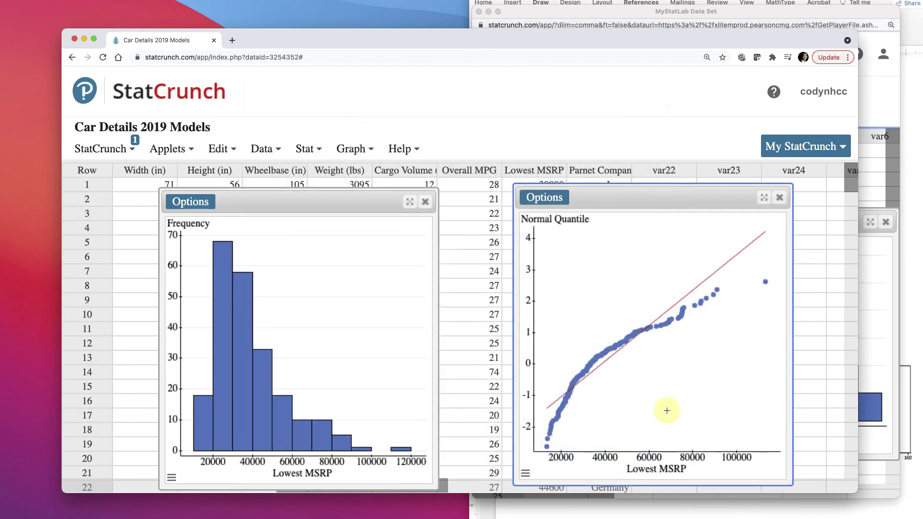